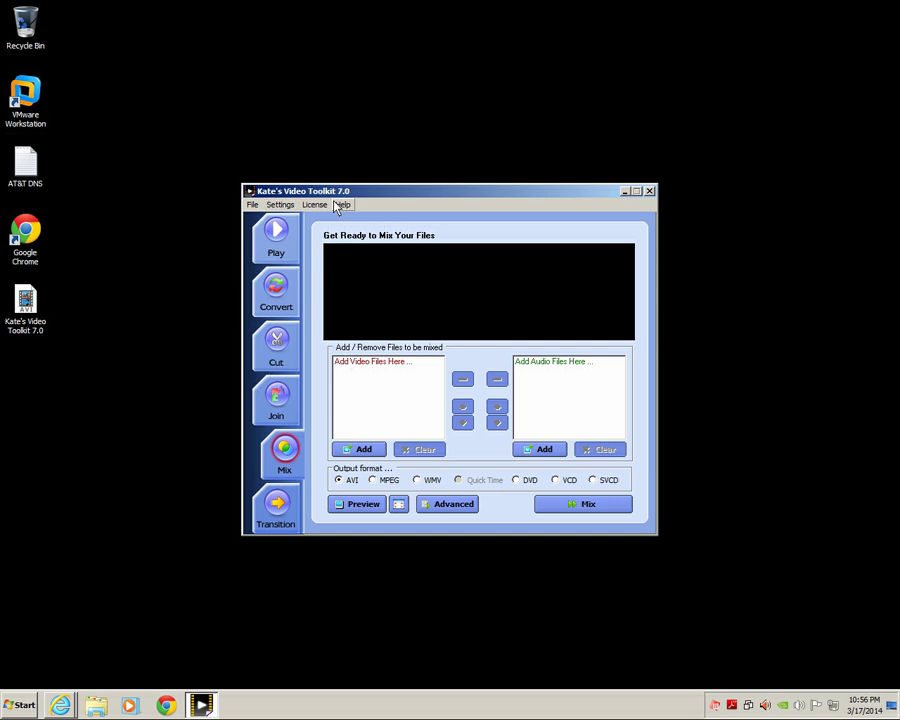
- Load 'Windows 7 Installation Part1' from the Windows Installation folder on the Play page
{"action": "left_click", "coordinate": [283, 255]}
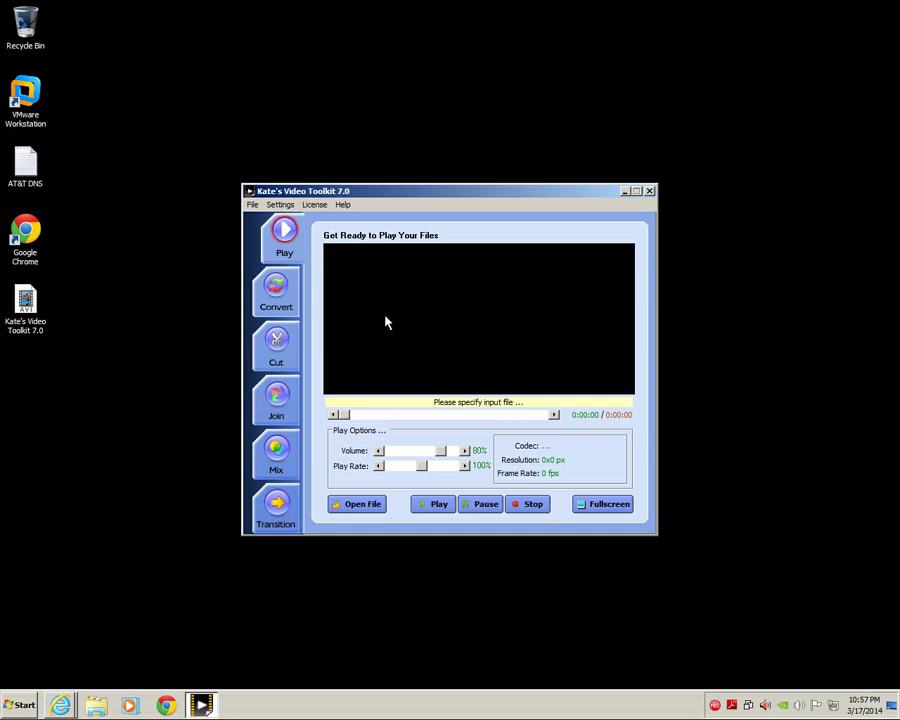
{"action": "left_click", "coordinate": [364, 505]}
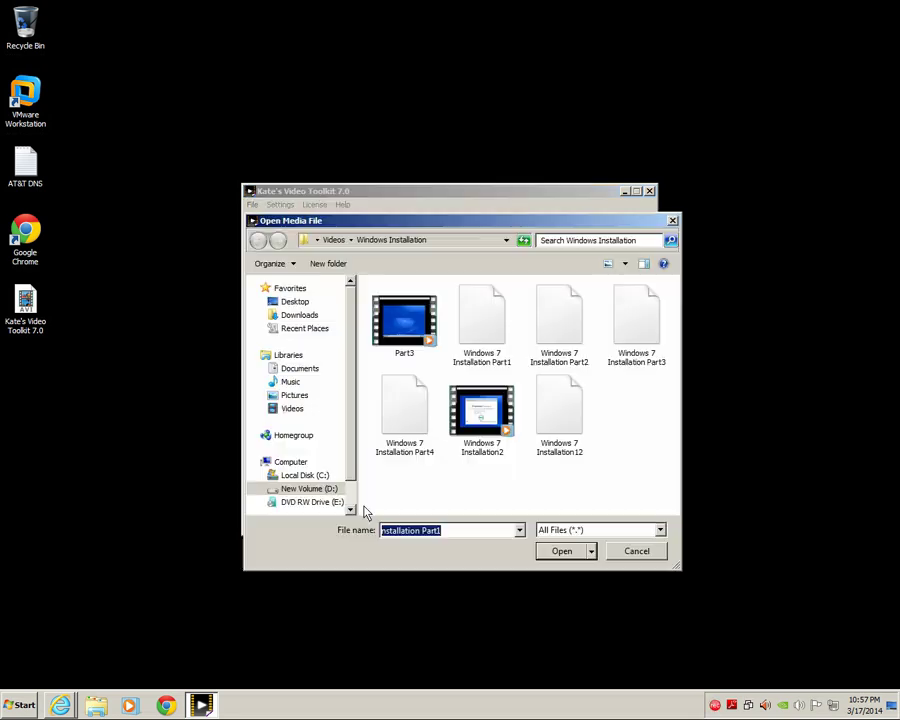
{"action": "left_click_drag", "start_coordinate": [462, 225], "coordinate": [677, 78]}
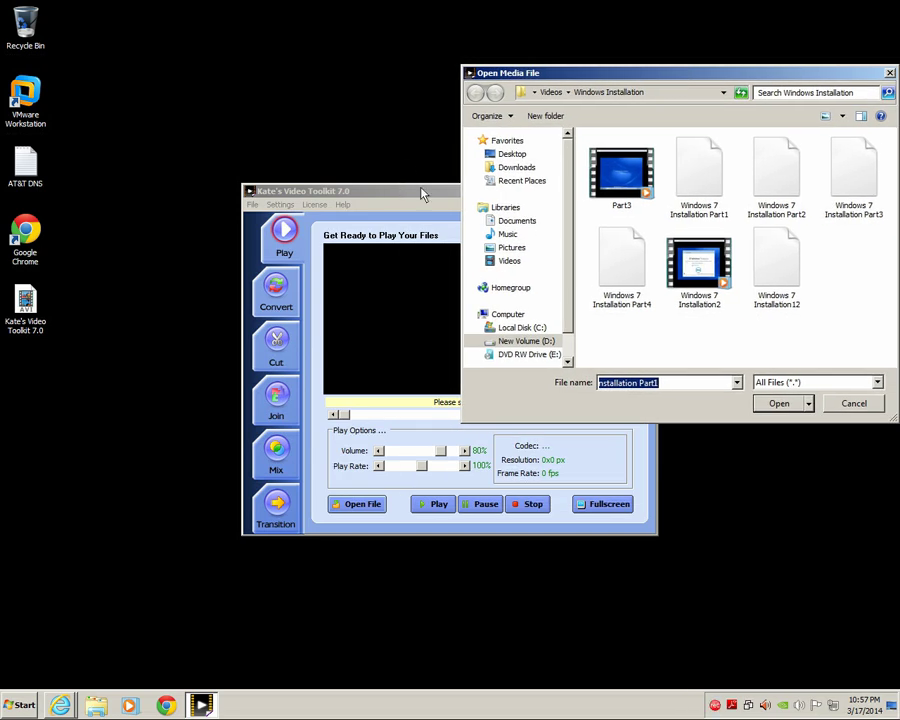
{"action": "left_click", "coordinate": [383, 193]}
{"action": "double_click", "coordinate": [695, 178]}
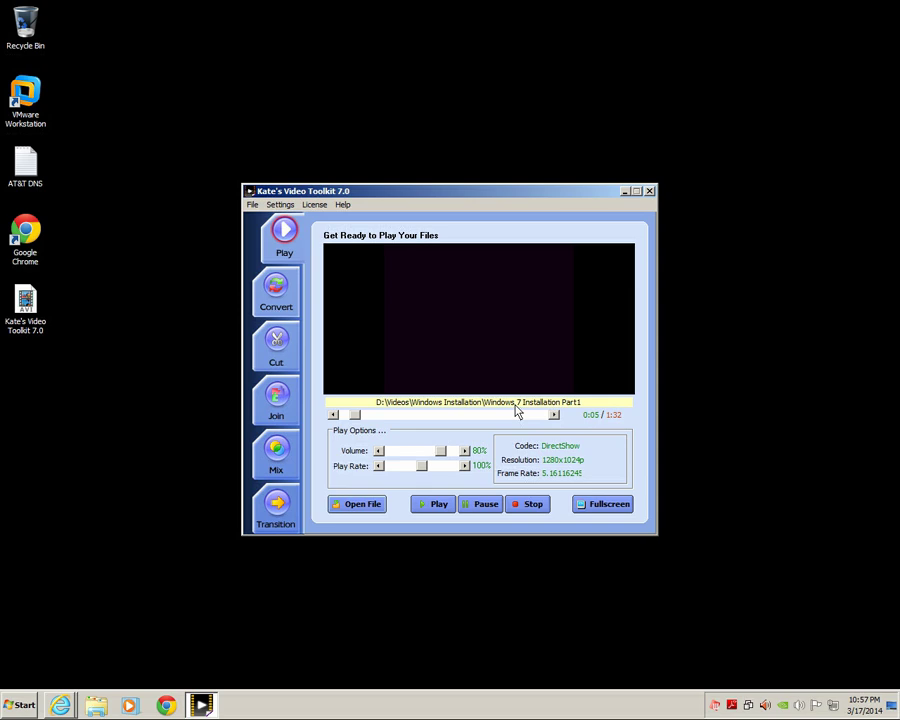
- Stop playback of Part1 at 0:09
{"action": "left_click", "coordinate": [525, 506]}
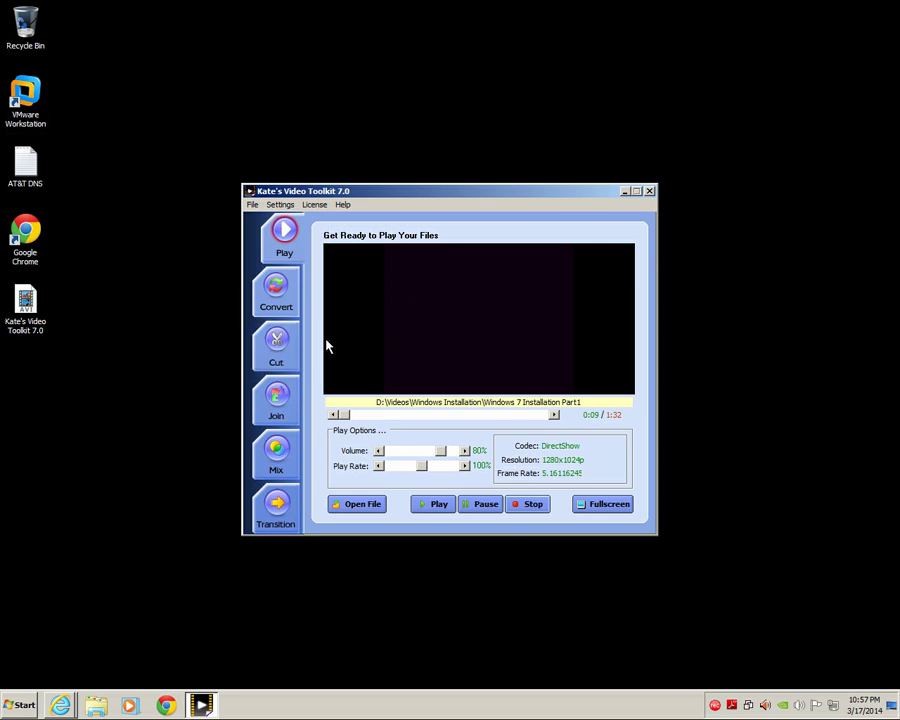
- On the Cut page, set Part1's start time to 0:00:10.760 and end time to 0:01:10.400
{"action": "left_click", "coordinate": [292, 337]}
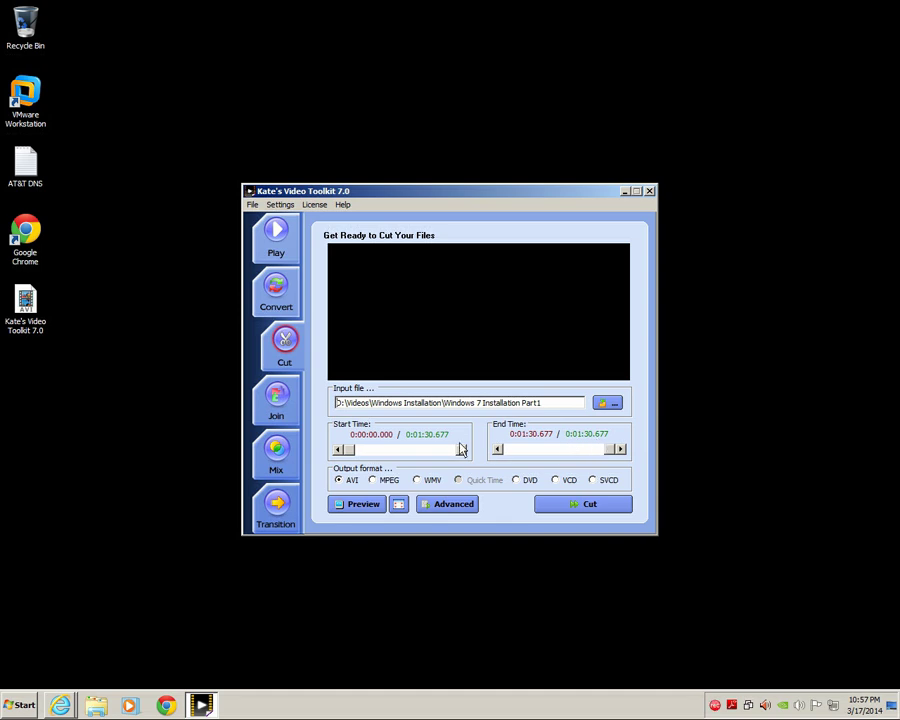
{"action": "left_click_drag", "start_coordinate": [352, 453], "coordinate": [364, 455]}
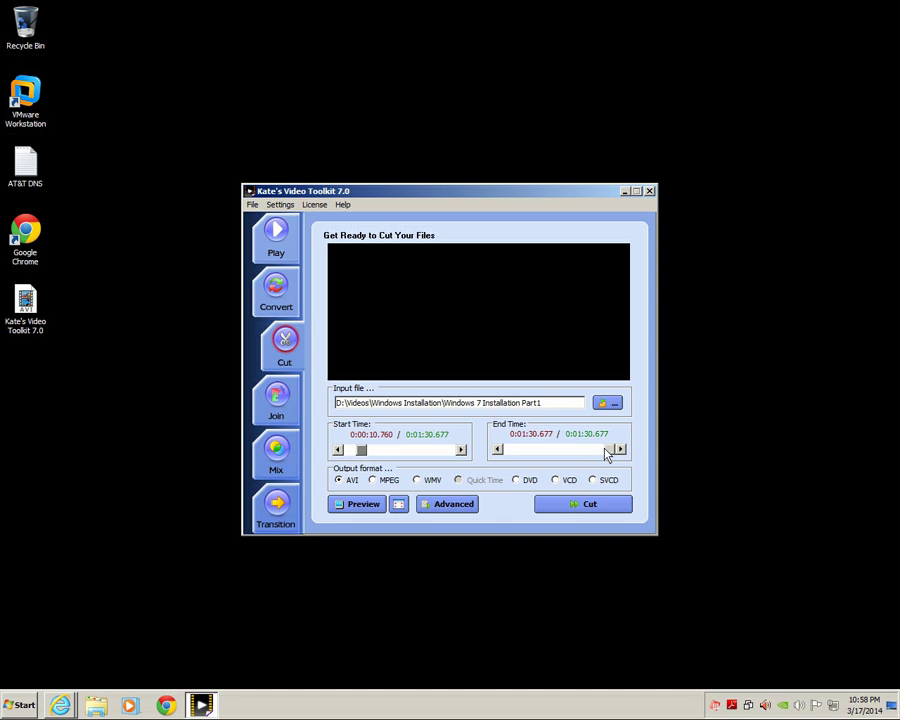
{"action": "left_click_drag", "start_coordinate": [609, 453], "coordinate": [585, 458]}
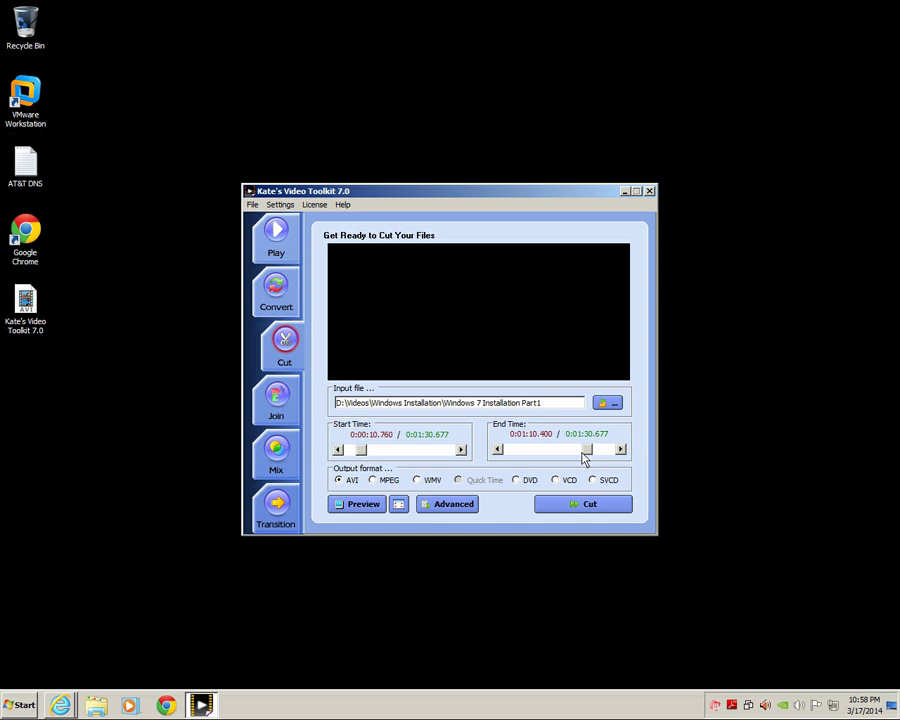
- Cut the trimmed clip and save it to the Desktop as 'Part1'
{"action": "left_click", "coordinate": [586, 506]}
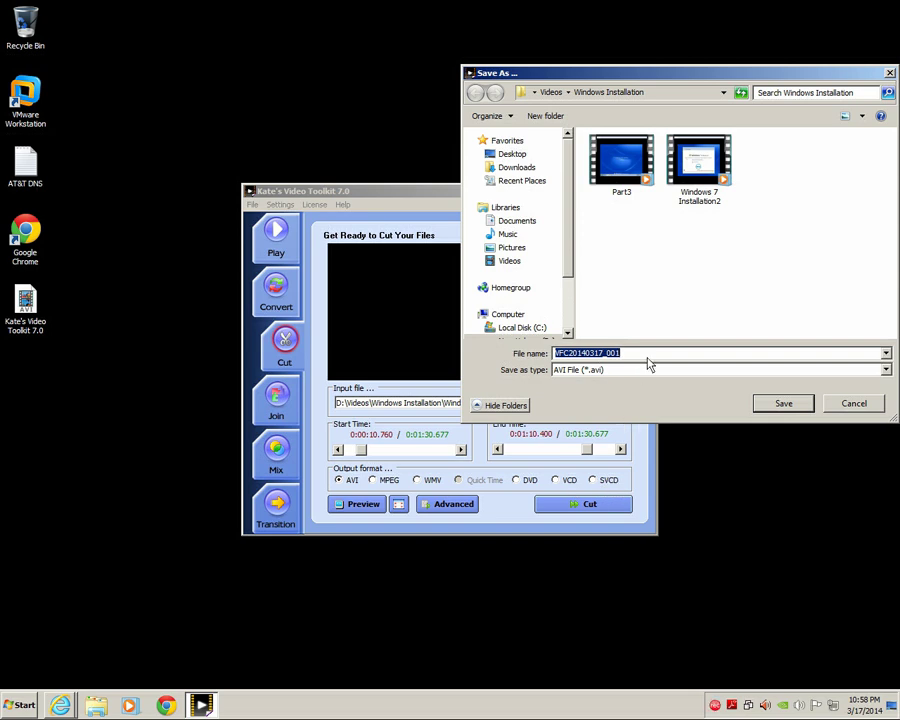
{"action": "key", "text": "BackSpace"}
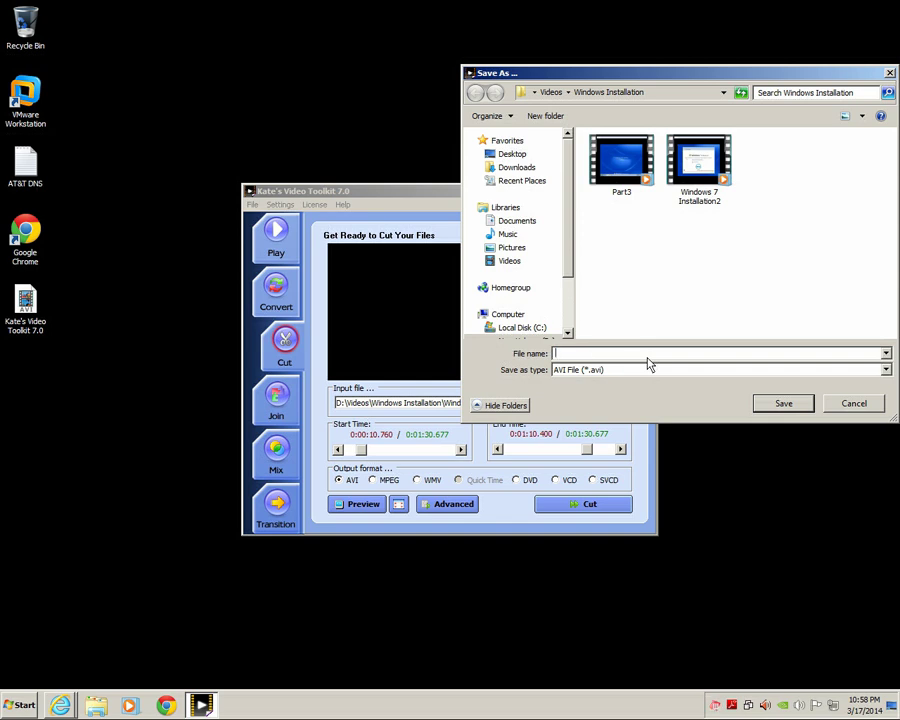
{"action": "type", "text": "Part"}
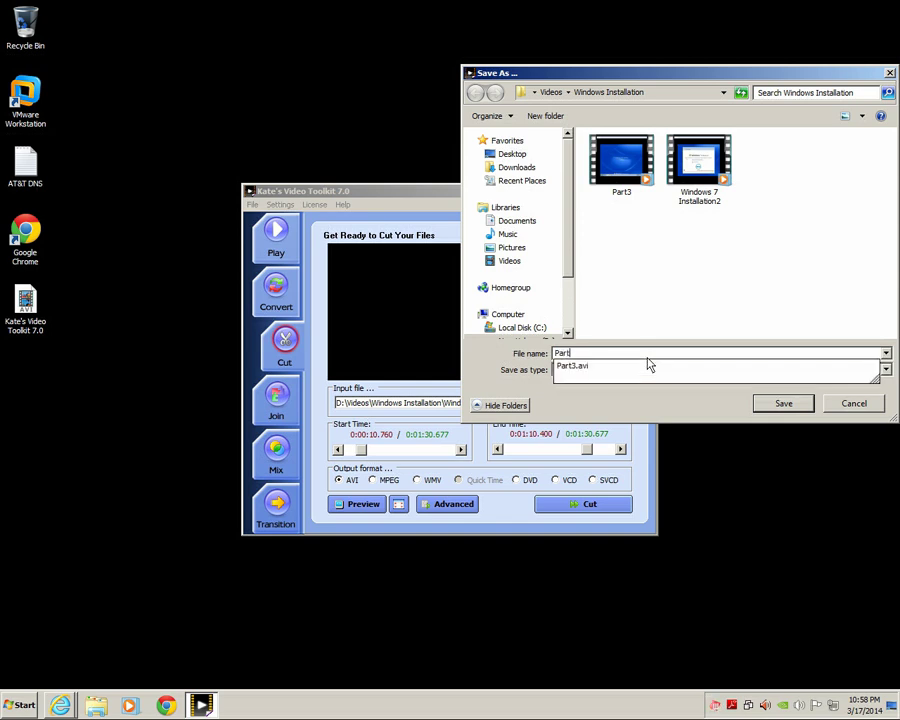
{"action": "type", "text": "1"}
{"action": "left_click", "coordinate": [512, 155]}
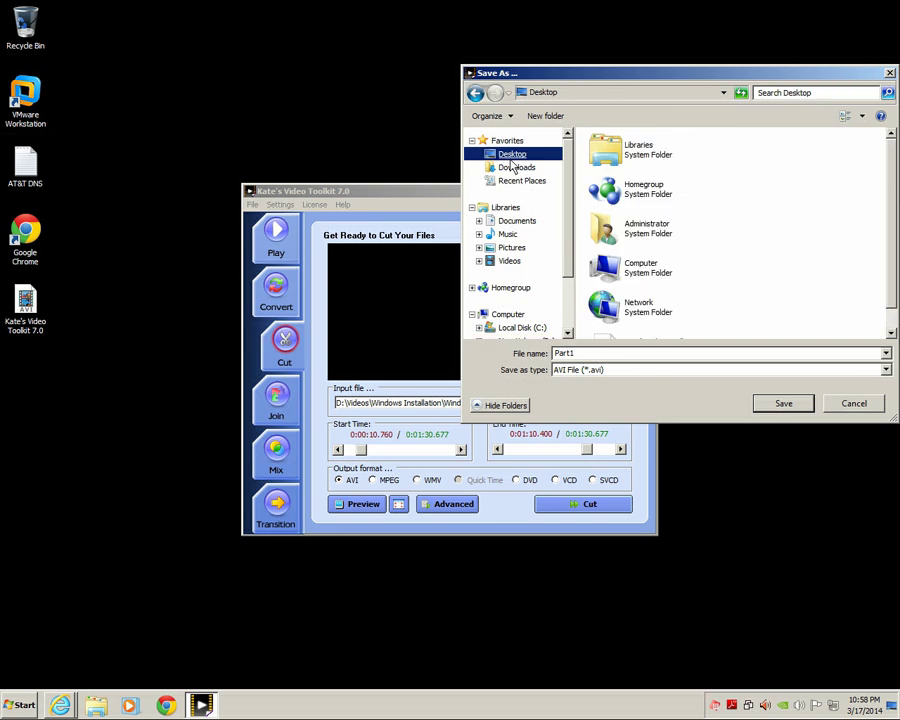
{"action": "left_click", "coordinate": [781, 404]}
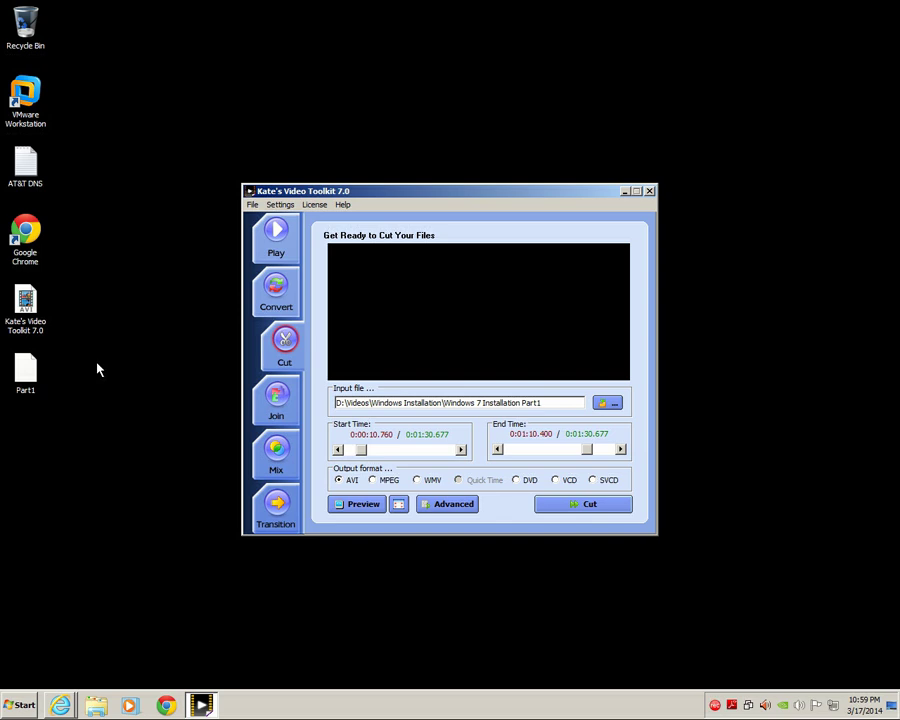
- On the Join page, add 'Windows 7 Installation Part2' and keep it ordered after Part1
{"action": "left_click", "coordinate": [285, 397]}
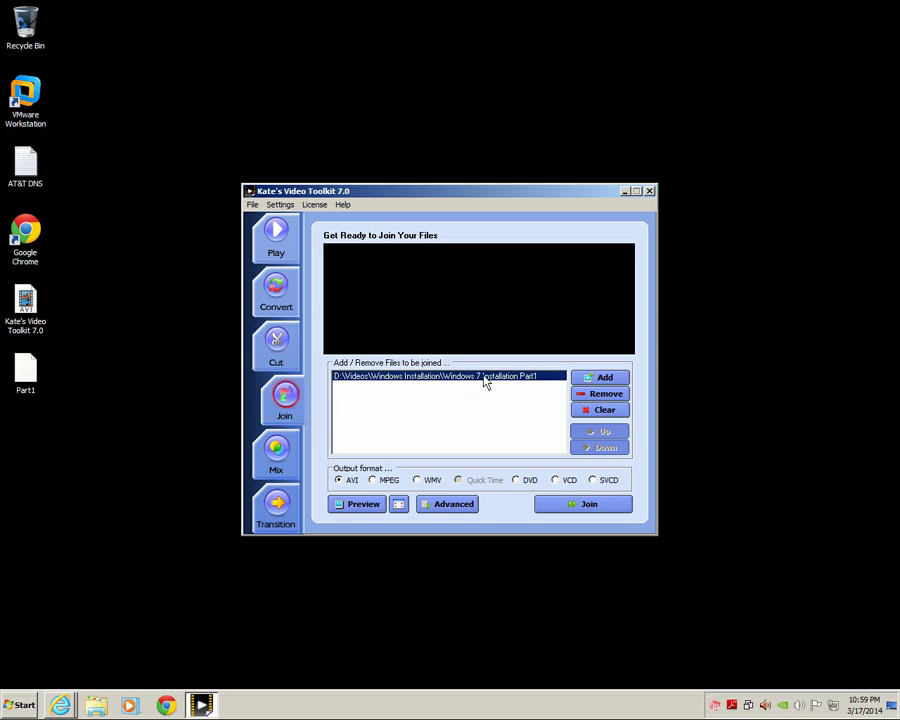
{"action": "left_click", "coordinate": [596, 378]}
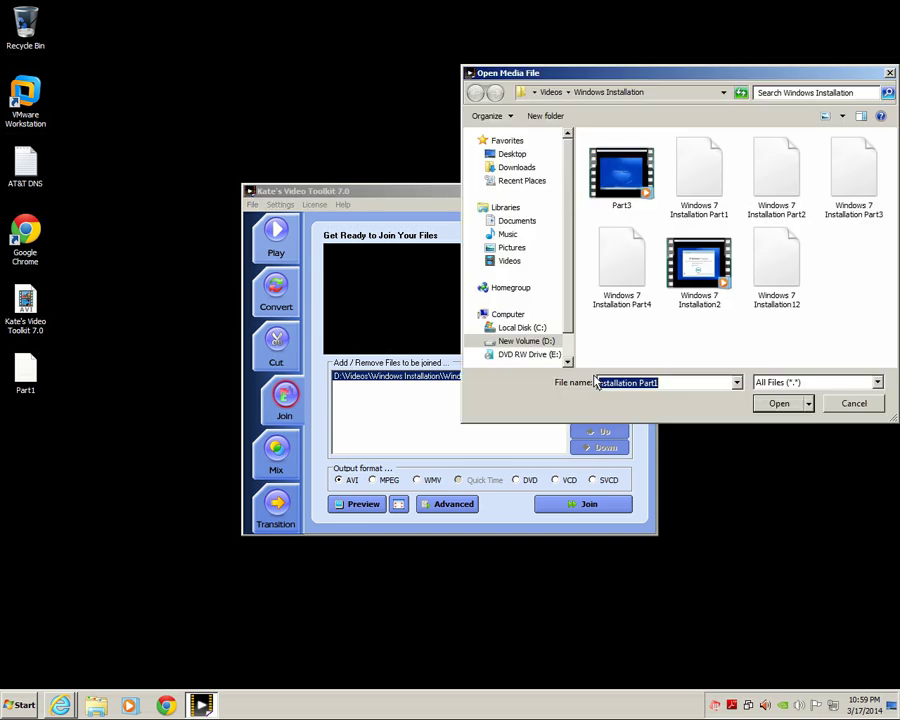
{"action": "double_click", "coordinate": [773, 187]}
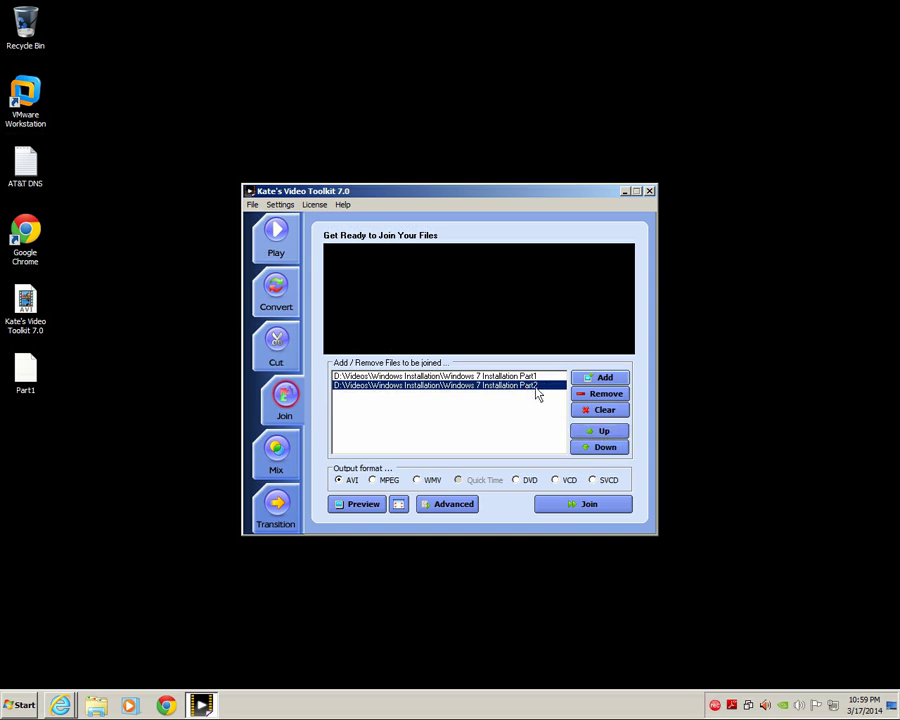
{"action": "left_click", "coordinate": [603, 433]}
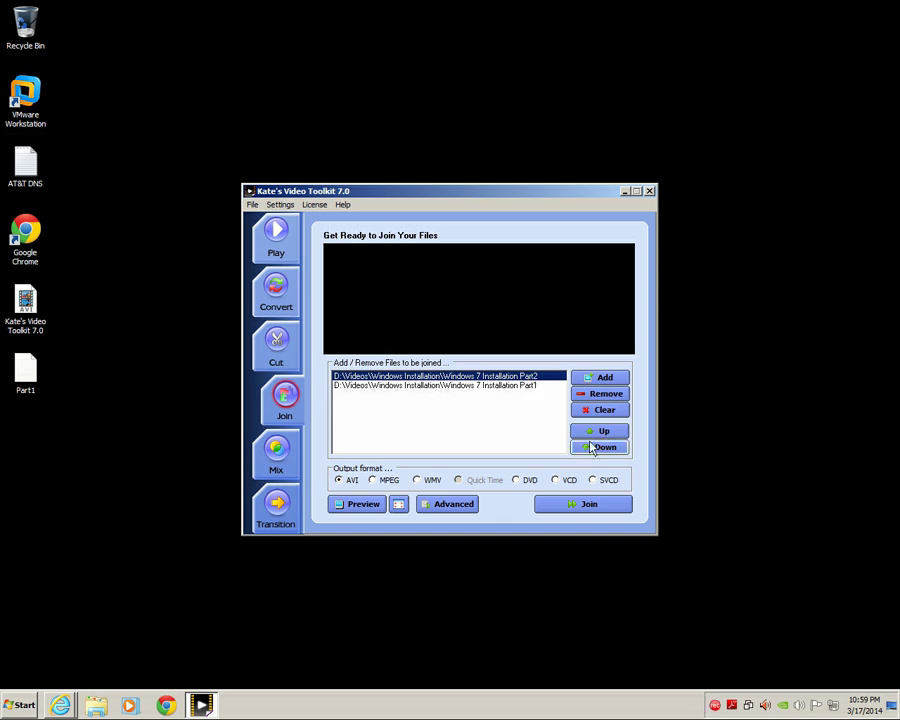
{"action": "left_click", "coordinate": [591, 446]}
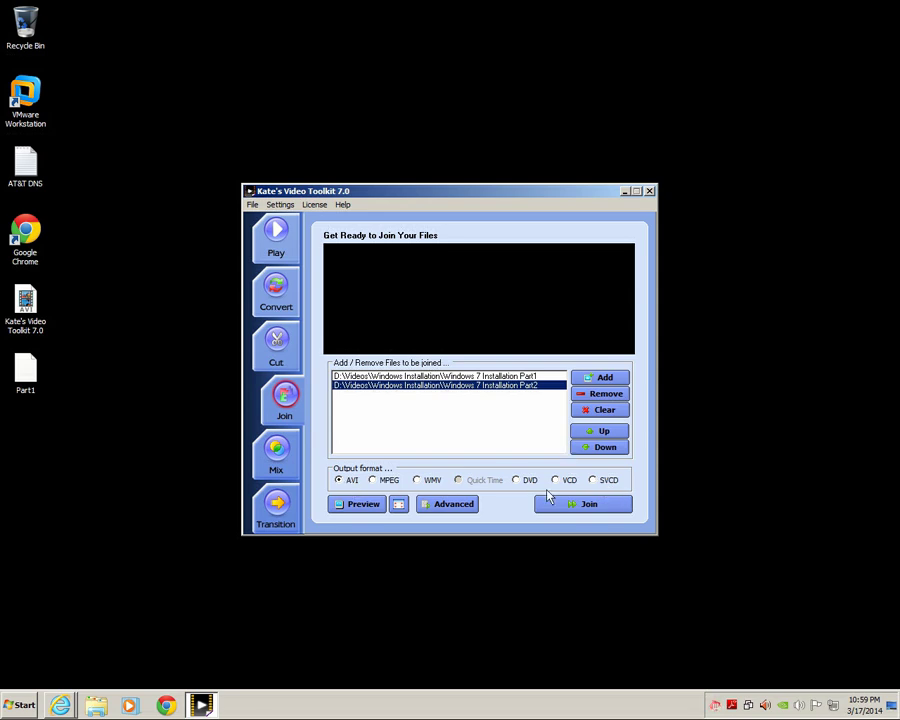
- Join the two clips and save the result to the Desktop as 'Windows 7'
{"action": "left_click", "coordinate": [576, 506]}
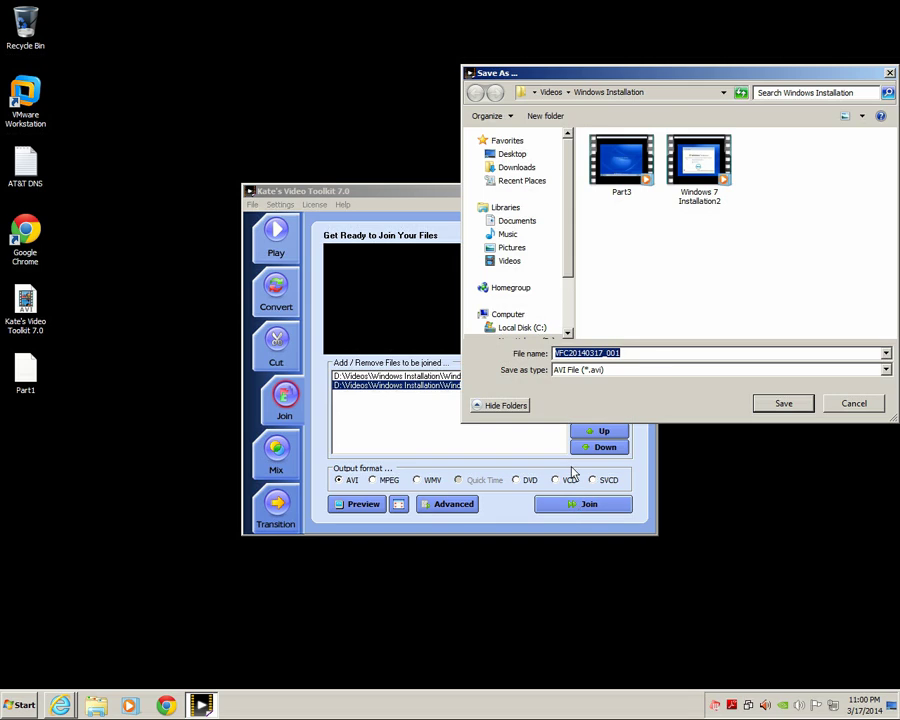
{"action": "key", "text": "BackSpace"}
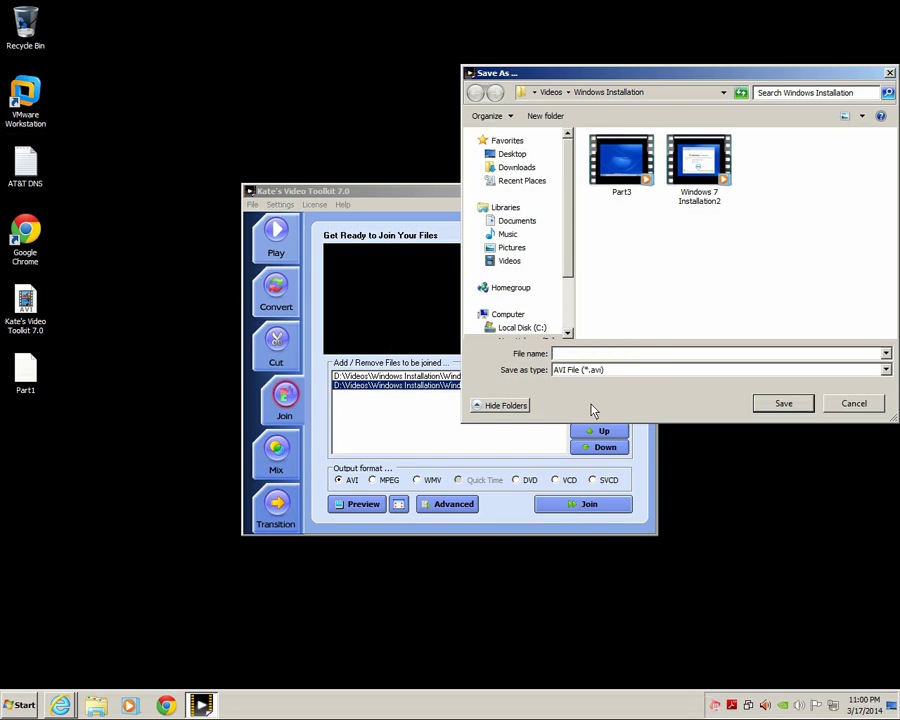
{"action": "type", "text": "Wi"}
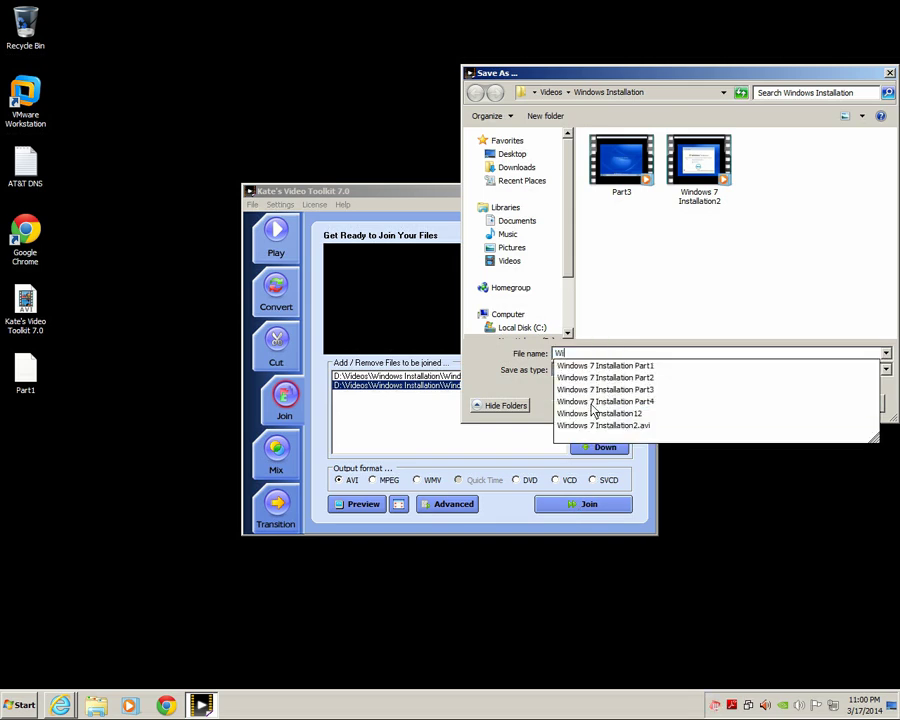
{"action": "type", "text": "ndows6"}
{"action": "key", "text": "BackSpace"}
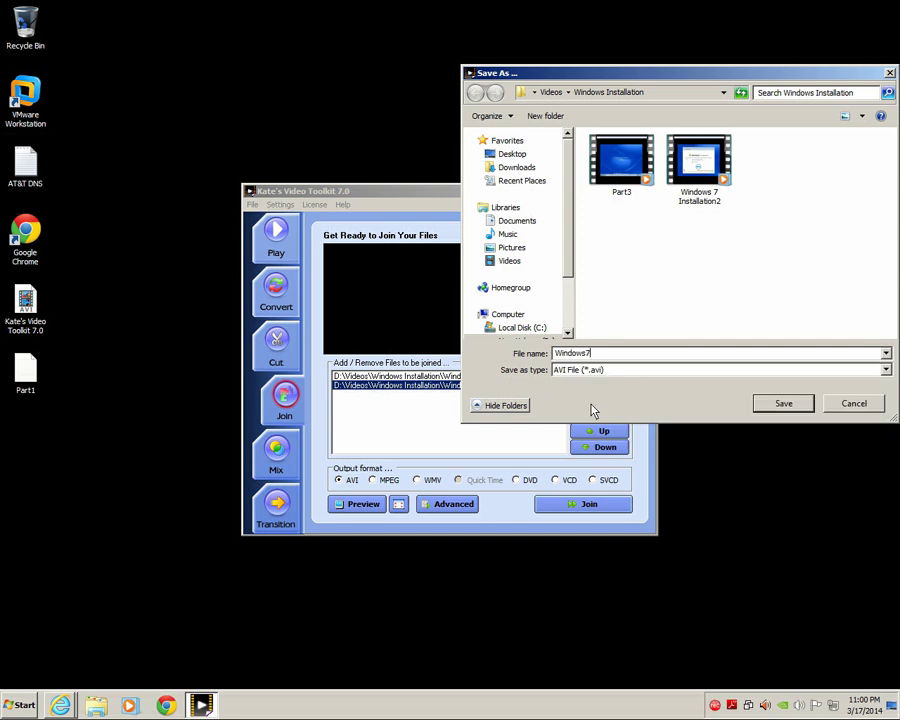
{"action": "type", "text": "7"}
{"action": "key", "text": "BackSpace"}
{"action": "type", "text": "7"}
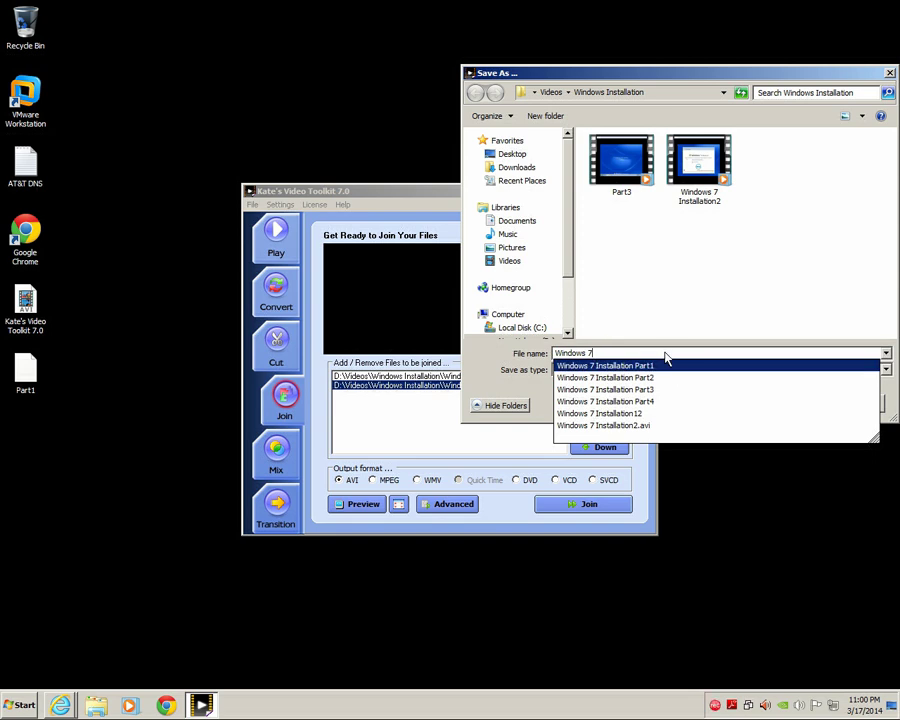
{"action": "key", "text": "Escape"}
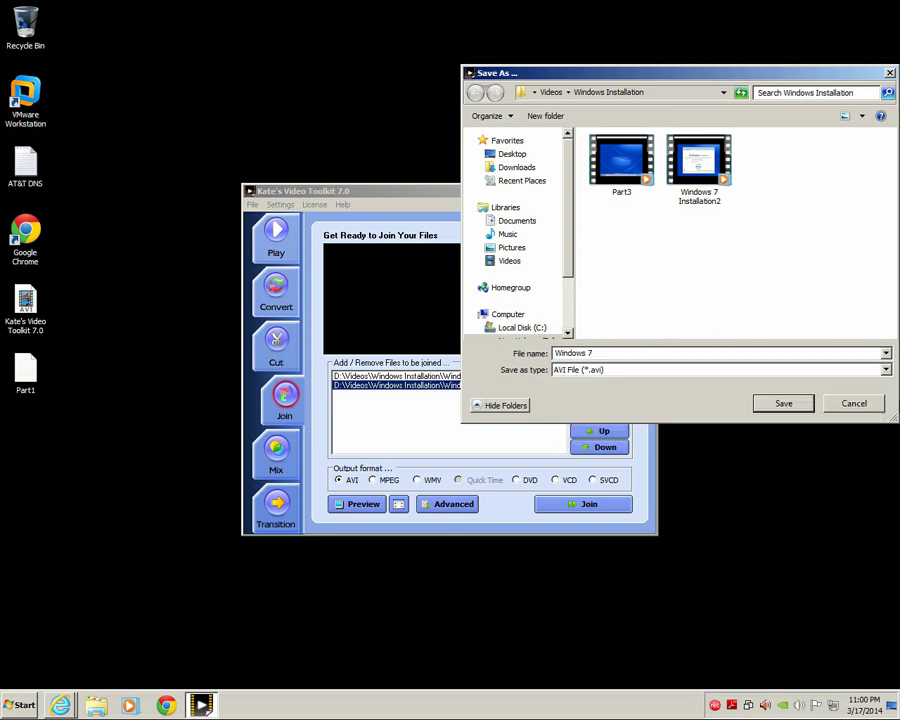
{"action": "left_click", "coordinate": [512, 155]}
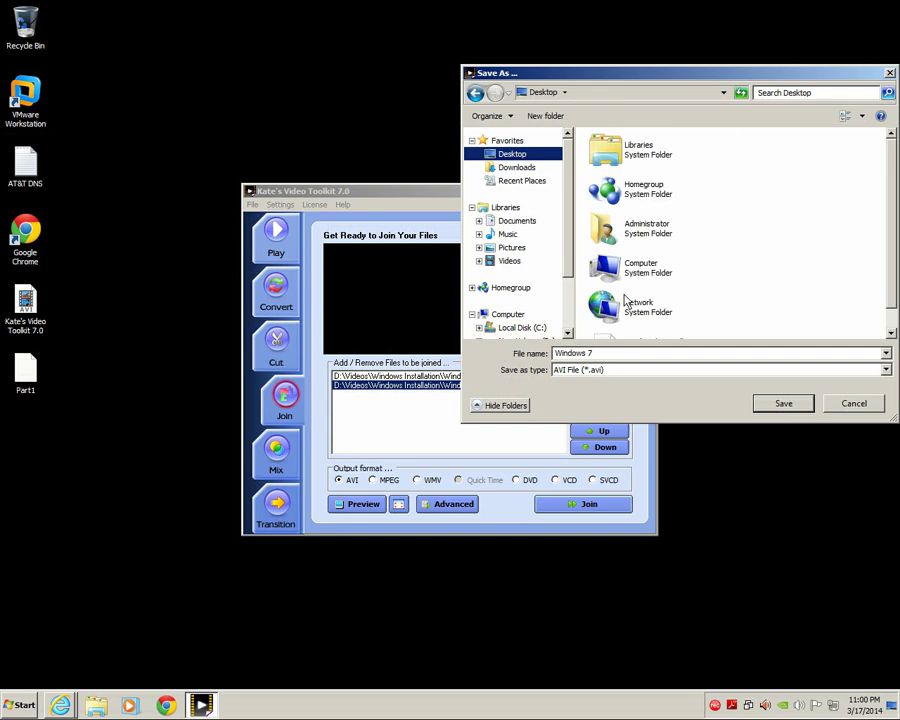
{"action": "left_click", "coordinate": [783, 405]}
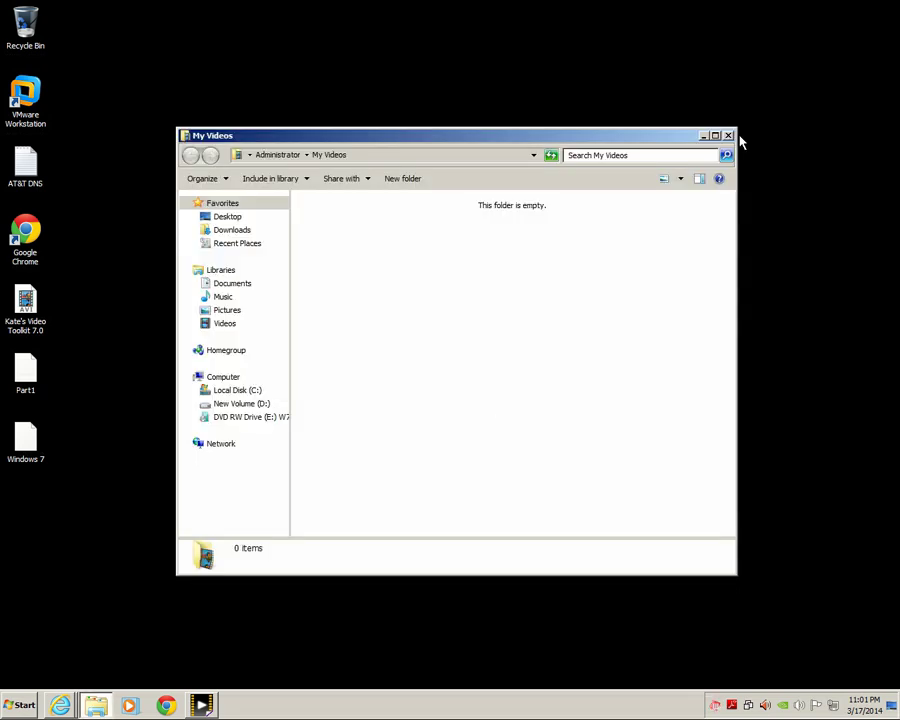
- Close the empty My Videos Explorer window
{"action": "left_click", "coordinate": [729, 136]}
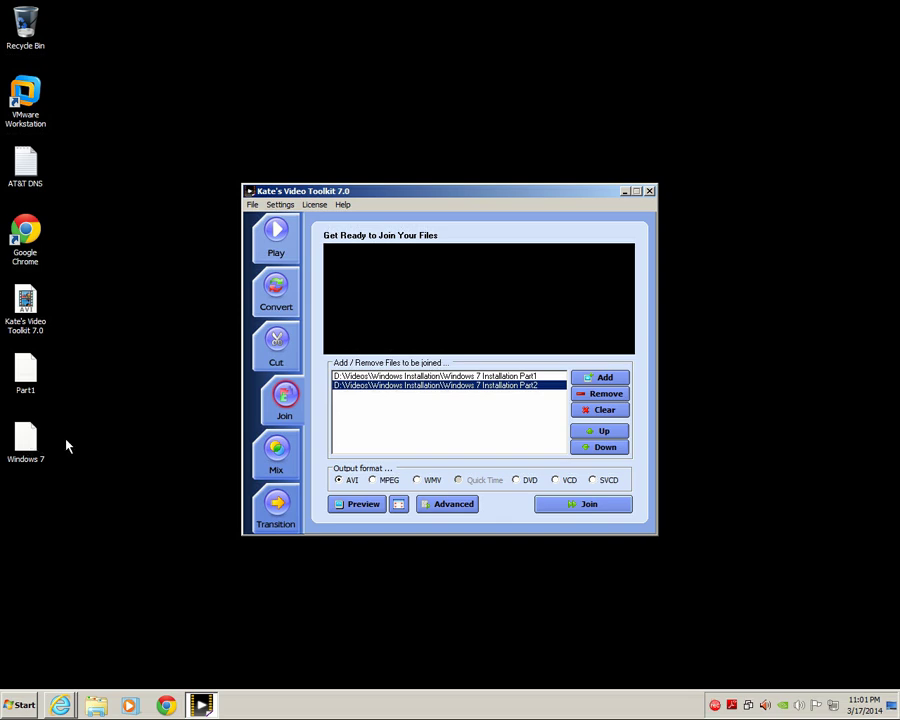
- Switch to the Mix page to view its video list and AVI output format
{"action": "left_click", "coordinate": [272, 455]}
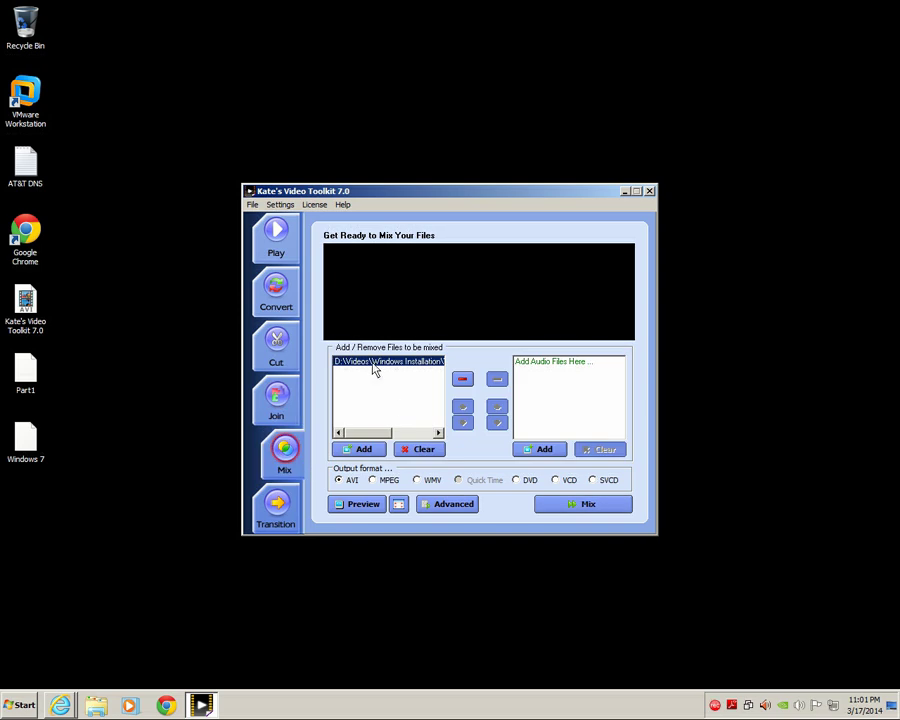